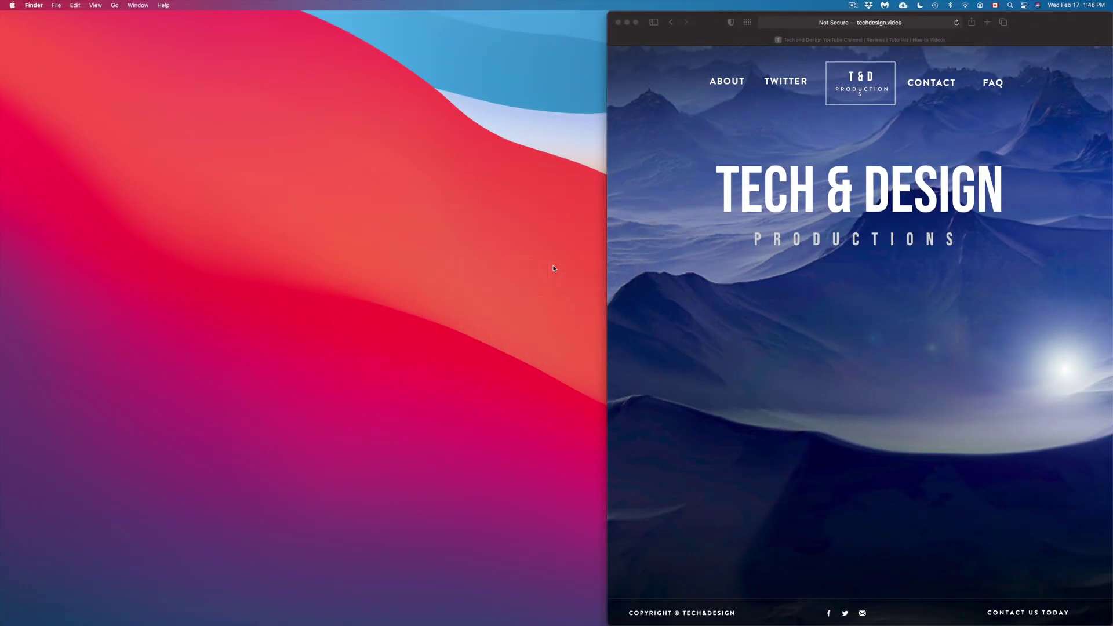
Find 'photos' in Spotlight and launch the Photos app
{"action": "mouse_move", "coordinate": [510, 623]}
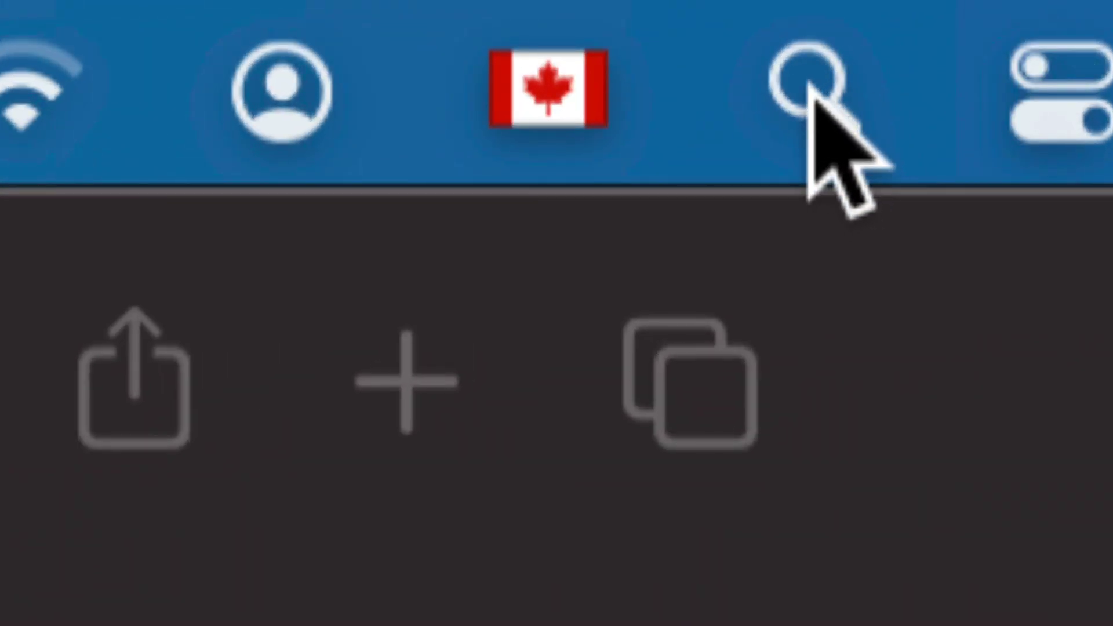
{"action": "left_click", "coordinate": [802, 92]}
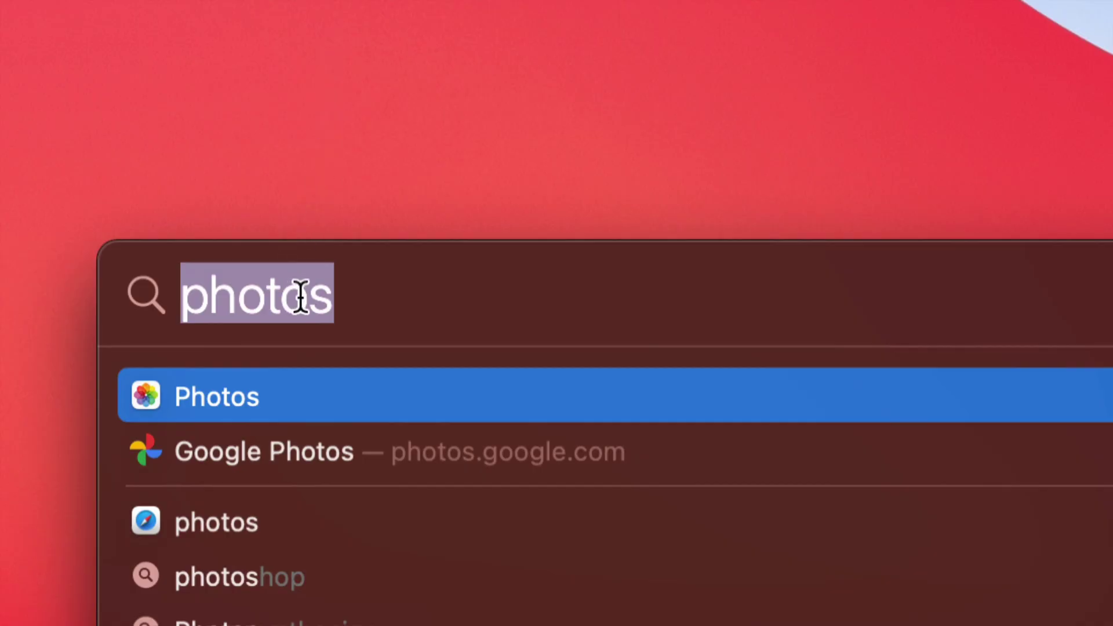
{"action": "left_click", "coordinate": [340, 299]}
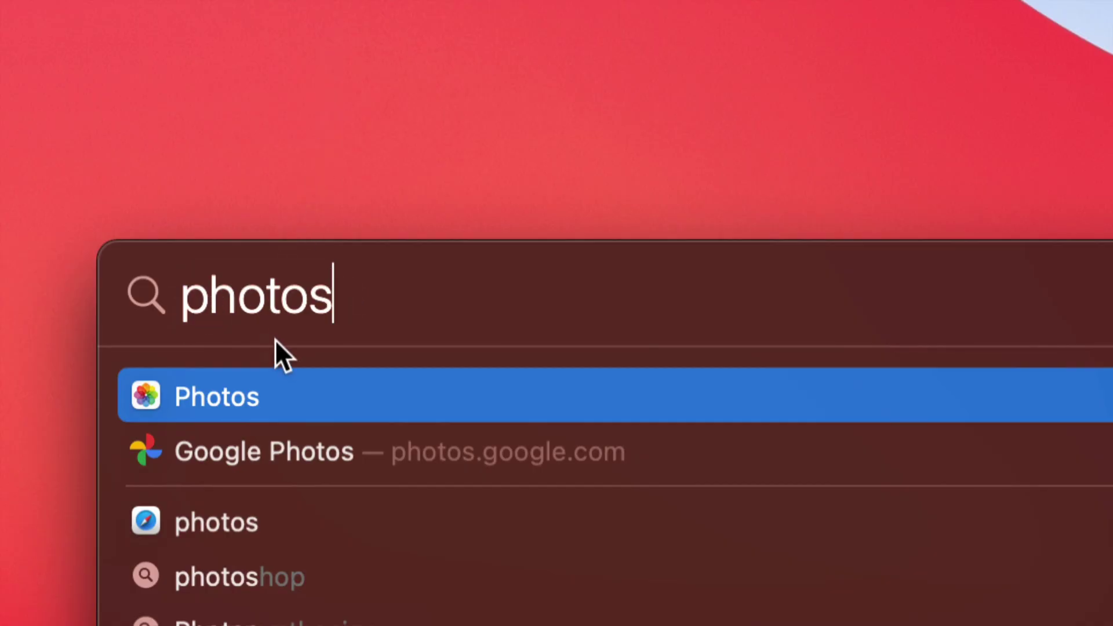
{"action": "left_click", "coordinate": [196, 396]}
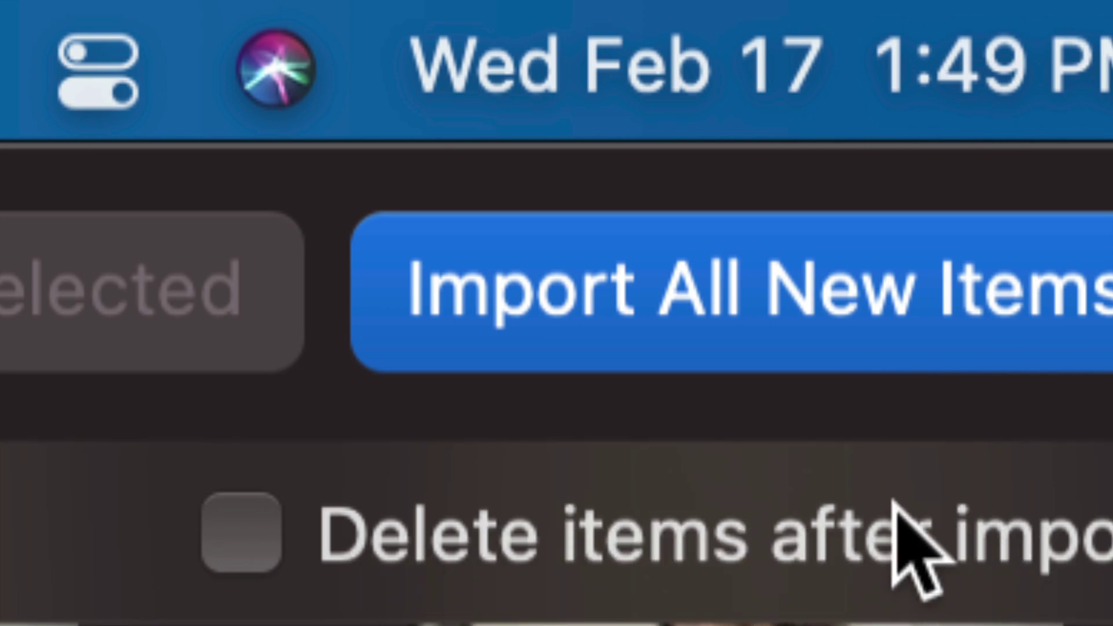
Turn on 'Delete items after import' for the iPhone import
{"action": "left_click", "coordinate": [264, 524]}
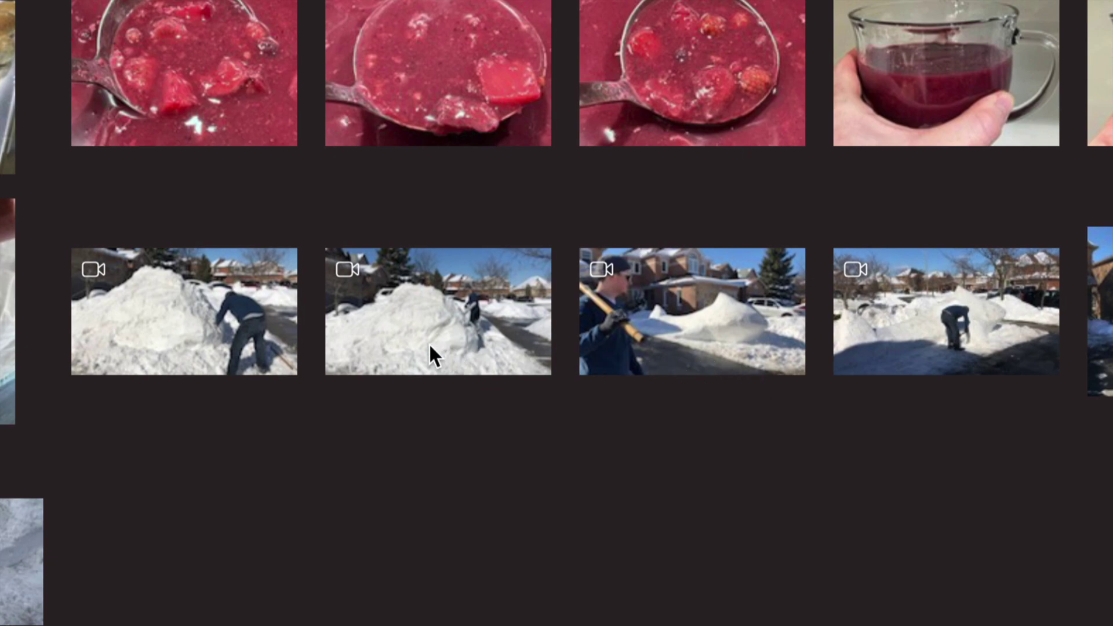
Select the four top-row snow videos and six bottom-row shovel clips, ten in all
{"action": "left_click", "coordinate": [233, 301]}
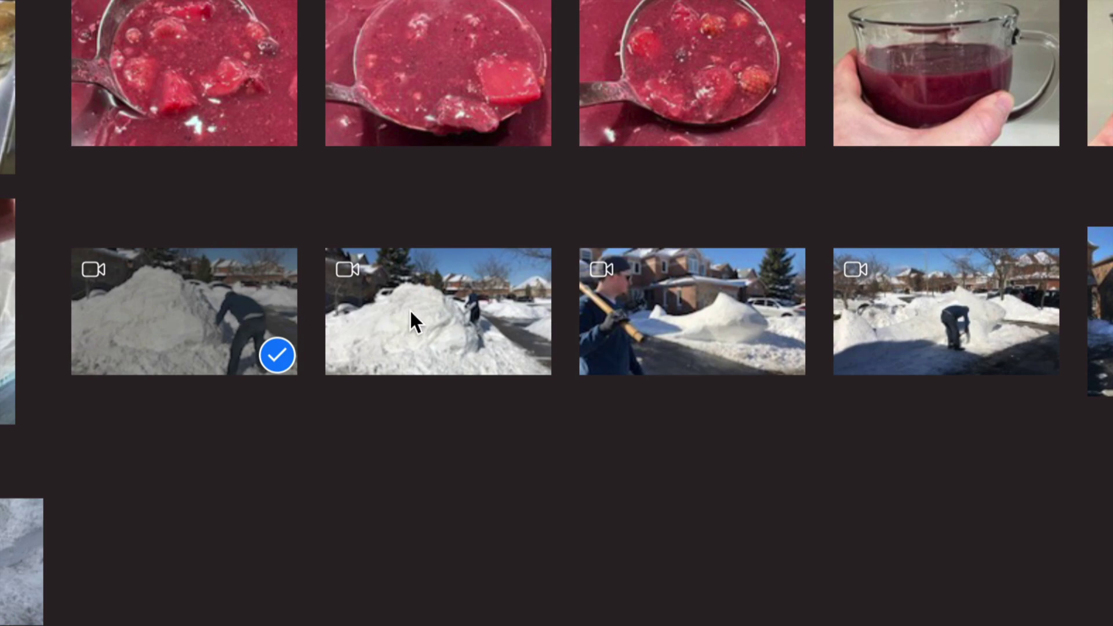
{"action": "left_click", "coordinate": [477, 308]}
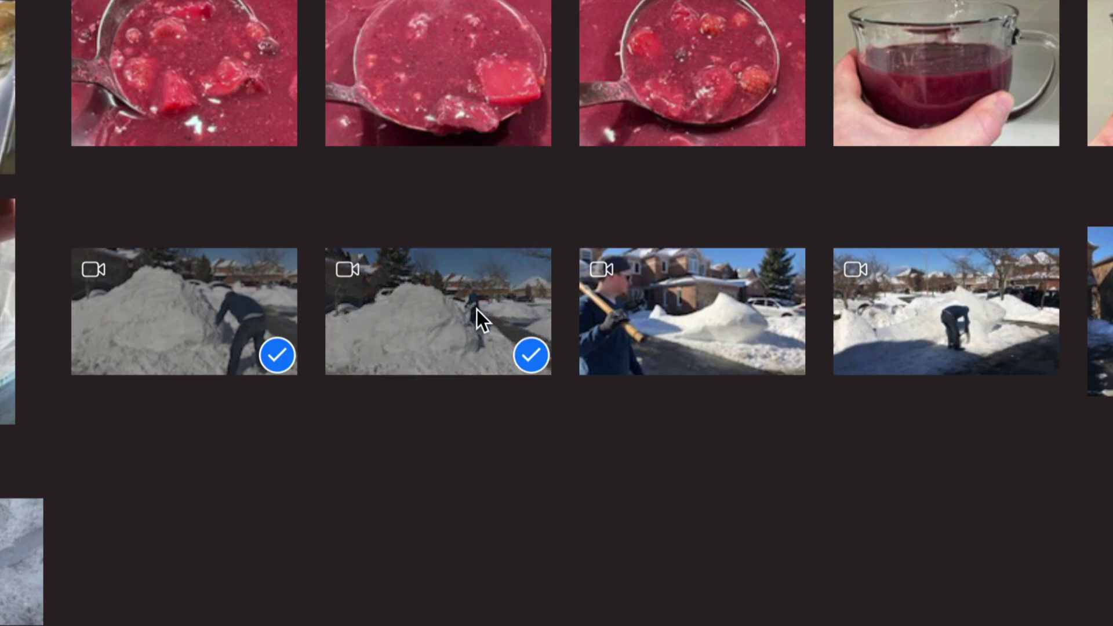
{"action": "left_click", "coordinate": [661, 305]}
{"action": "left_click", "coordinate": [909, 305]}
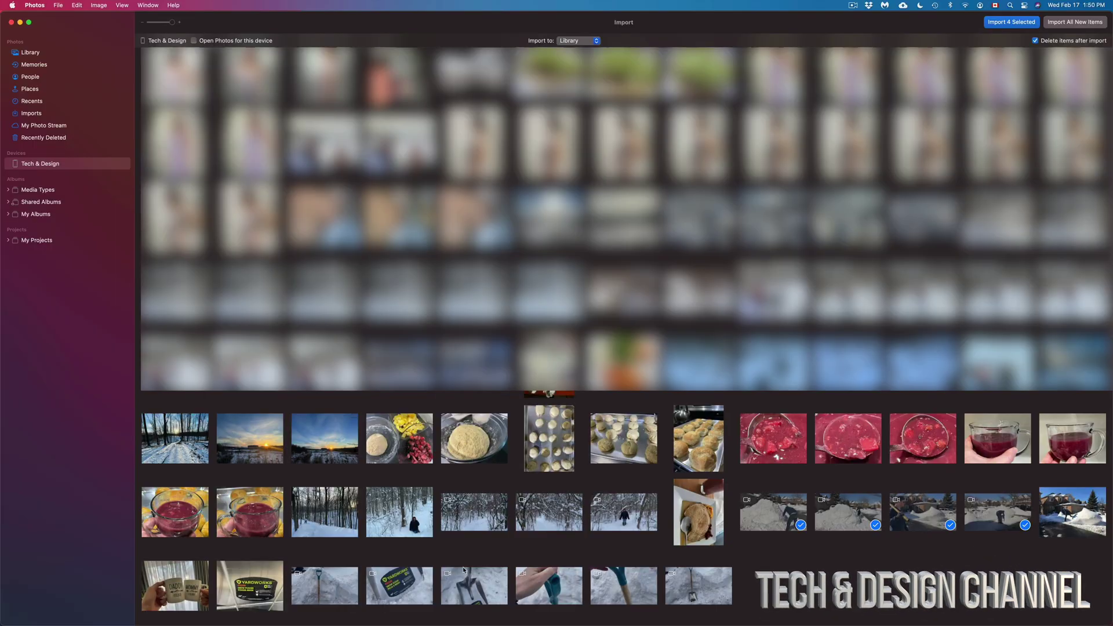
{"action": "left_click", "coordinate": [322, 578]}
{"action": "left_click", "coordinate": [402, 584]}
{"action": "left_click", "coordinate": [475, 585]}
{"action": "left_click", "coordinate": [539, 587]}
{"action": "left_click", "coordinate": [640, 586]}
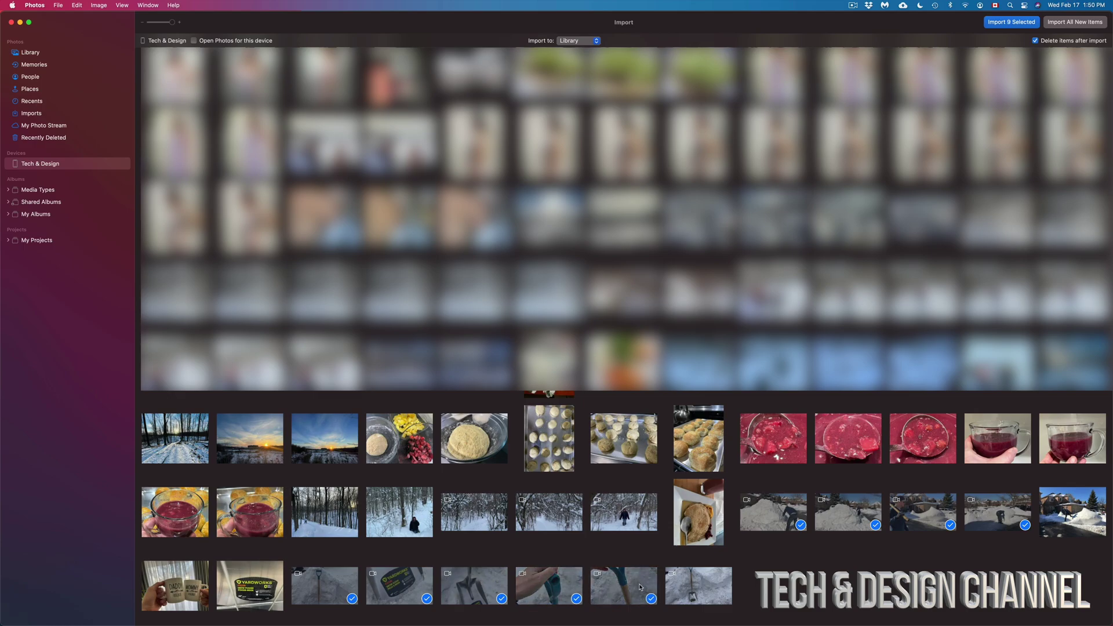
{"action": "left_click", "coordinate": [694, 588]}
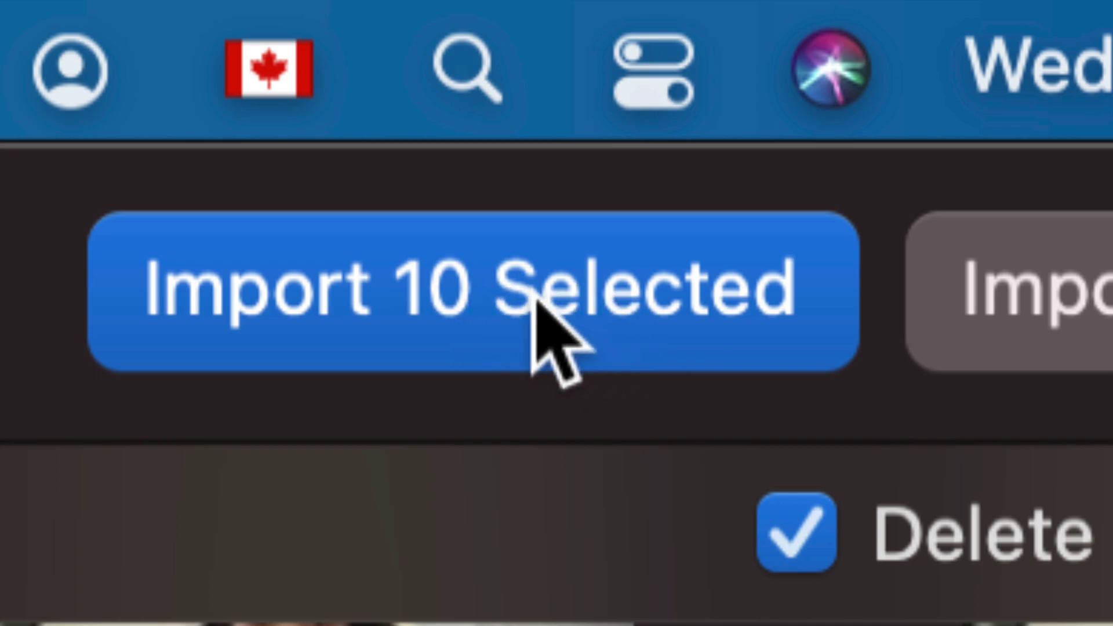
Import the ten selected snow videos with 'Import 10 Selected'
{"action": "left_click", "coordinate": [487, 307]}
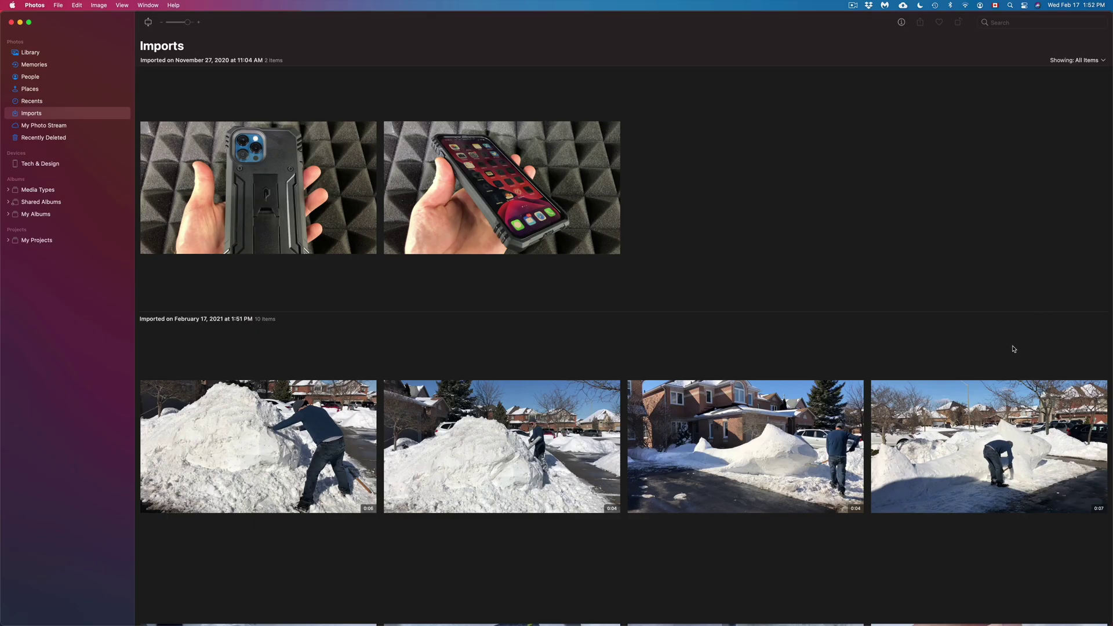
Marquee-select all ten snow videos from the February 17, 2021 import
{"action": "scroll", "coordinate": [1013, 349], "scroll_direction": "down", "scroll_amount": 5}
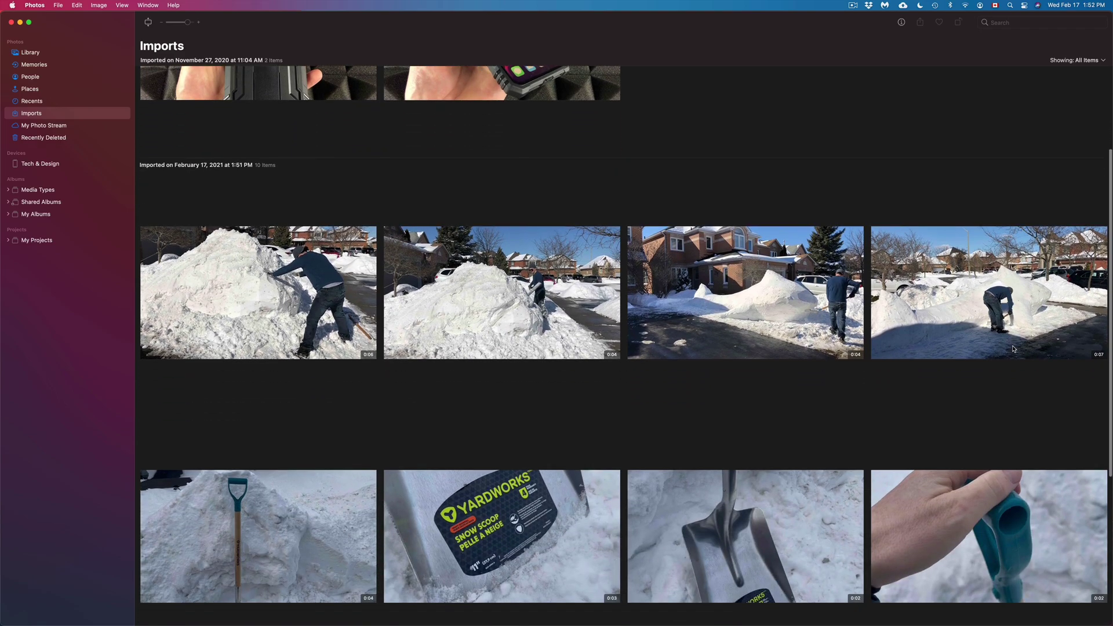
{"action": "scroll", "coordinate": [1013, 349], "scroll_direction": "down", "scroll_amount": 9}
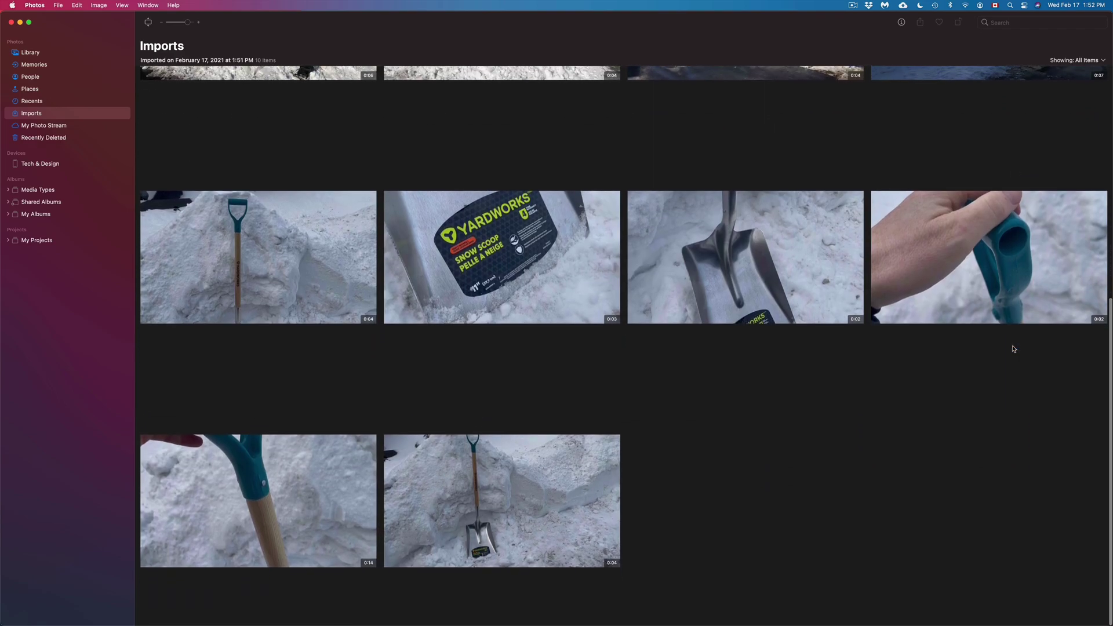
{"action": "scroll", "coordinate": [1013, 349], "scroll_direction": "up", "scroll_amount": 8}
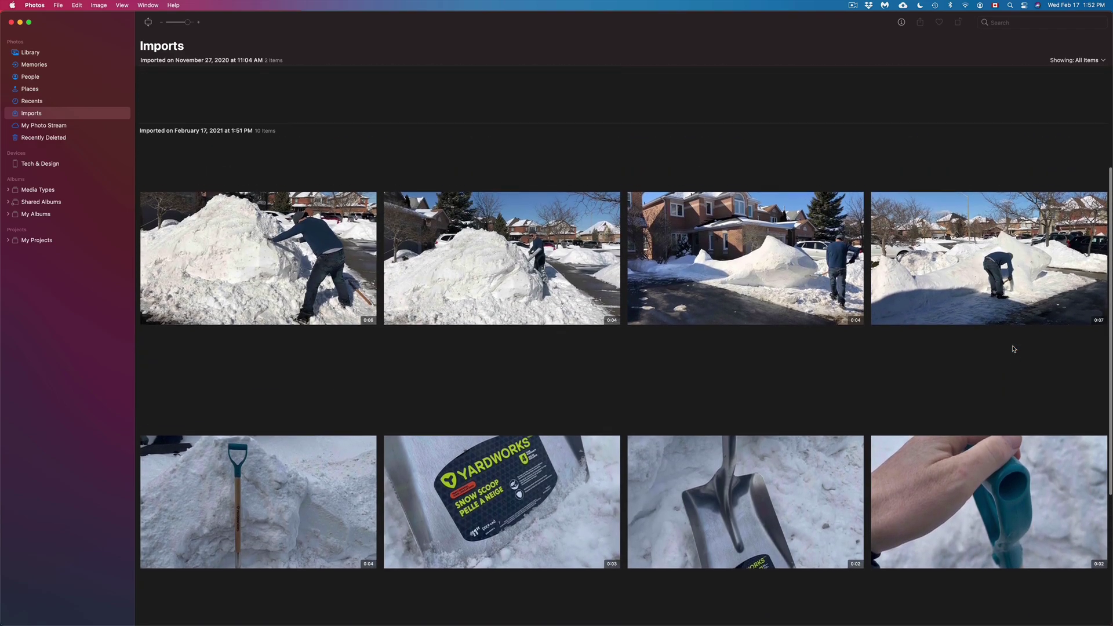
{"action": "scroll", "coordinate": [1013, 349], "scroll_direction": "down", "scroll_amount": 5}
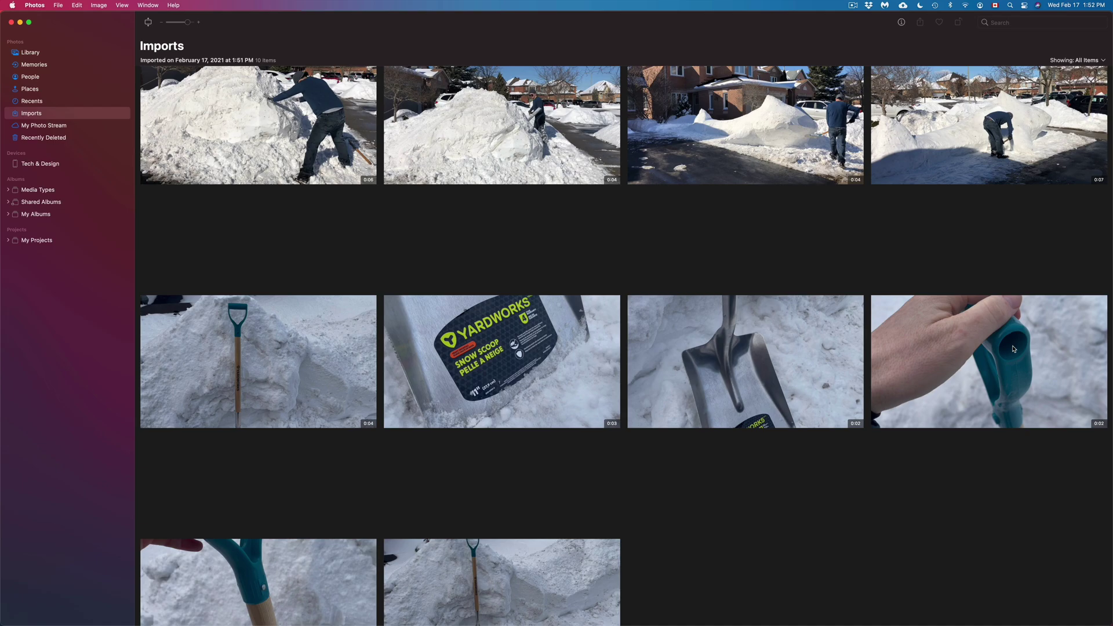
{"action": "scroll", "coordinate": [1013, 348], "scroll_direction": "up", "scroll_amount": 1}
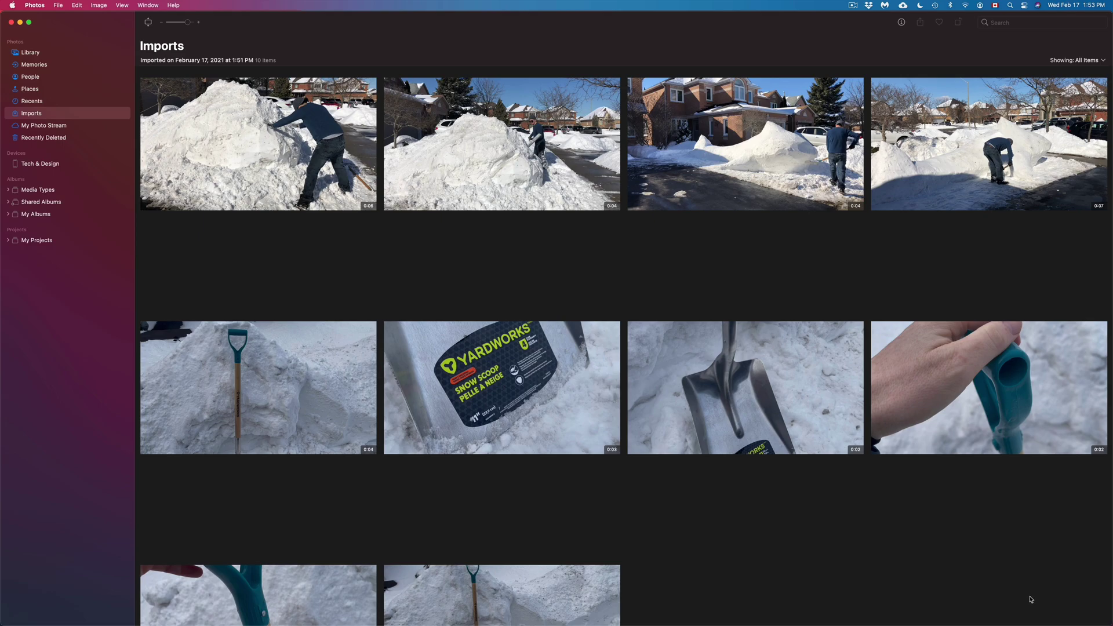
{"action": "left_click_drag", "start_coordinate": [1035, 599], "coordinate": [241, 137]}
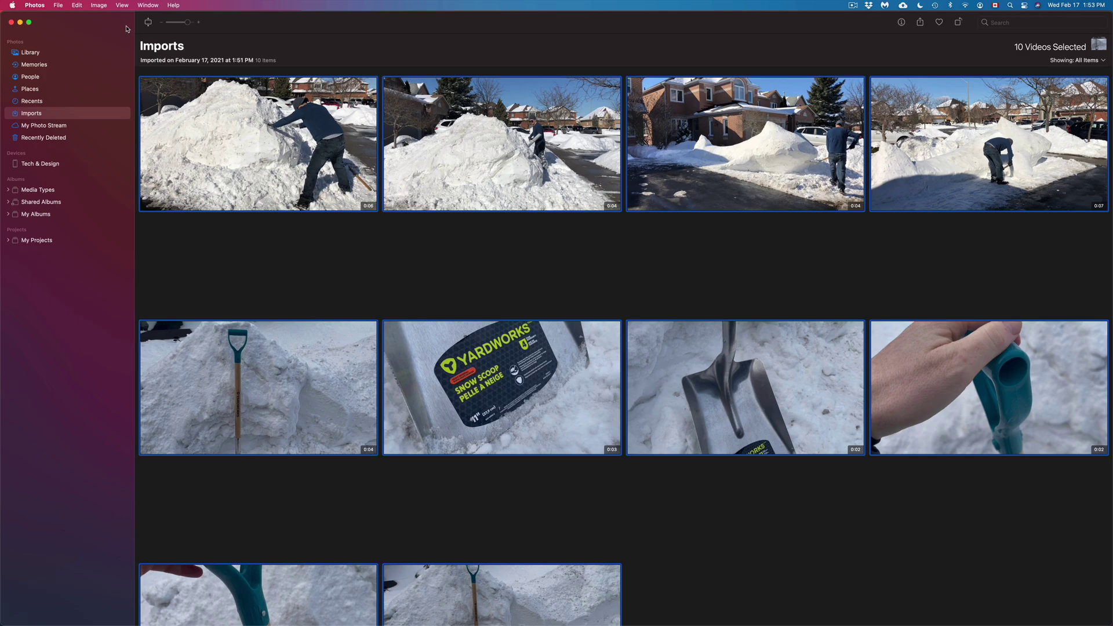
Choose File > Export > Export Unmodified Original For 10 Videos
{"action": "left_click", "coordinate": [58, 4]}
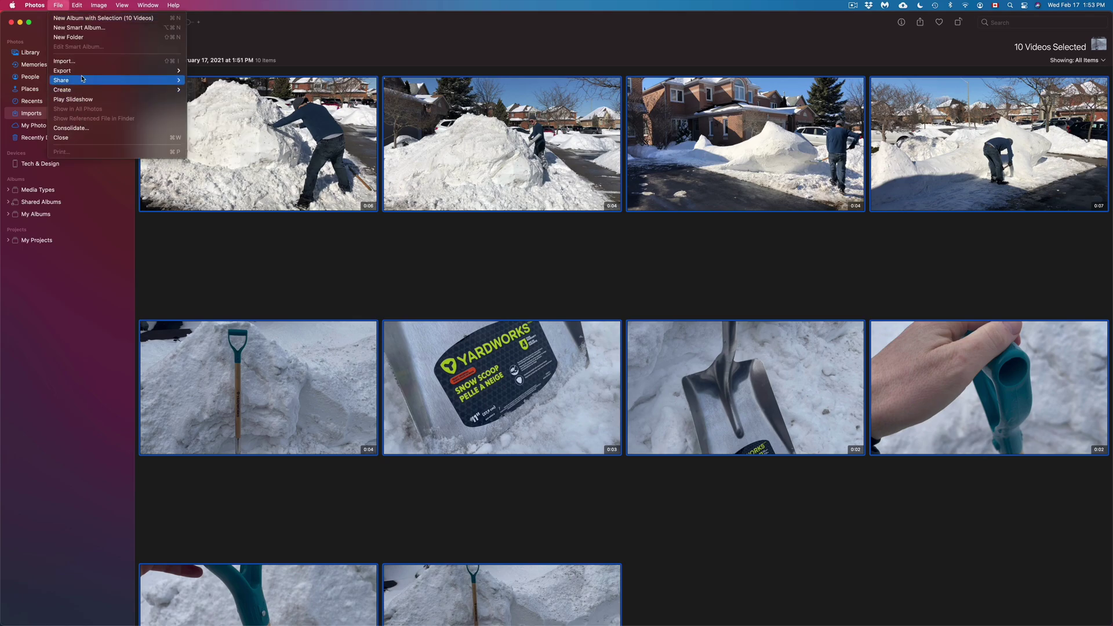
{"action": "mouse_move", "coordinate": [92, 72]}
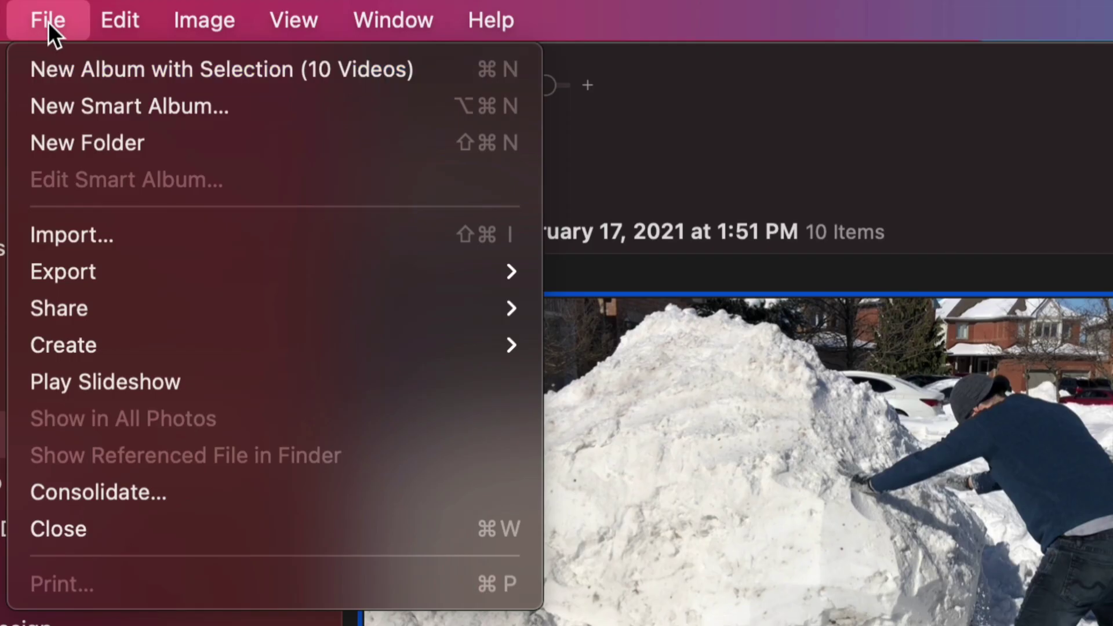
{"action": "mouse_move", "coordinate": [166, 265]}
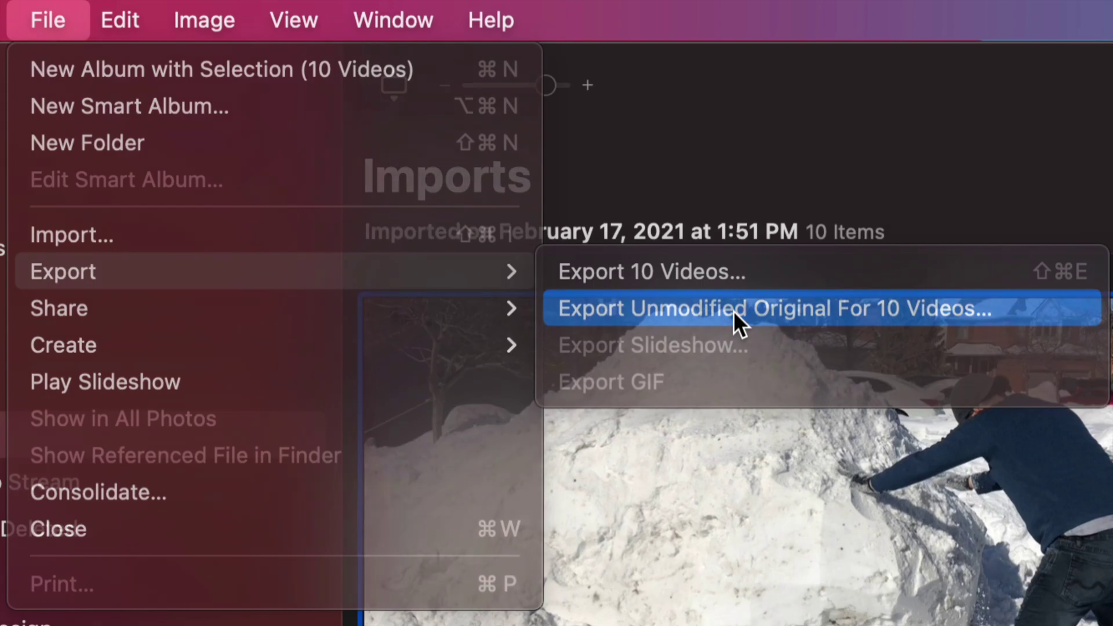
{"action": "left_click", "coordinate": [732, 310]}
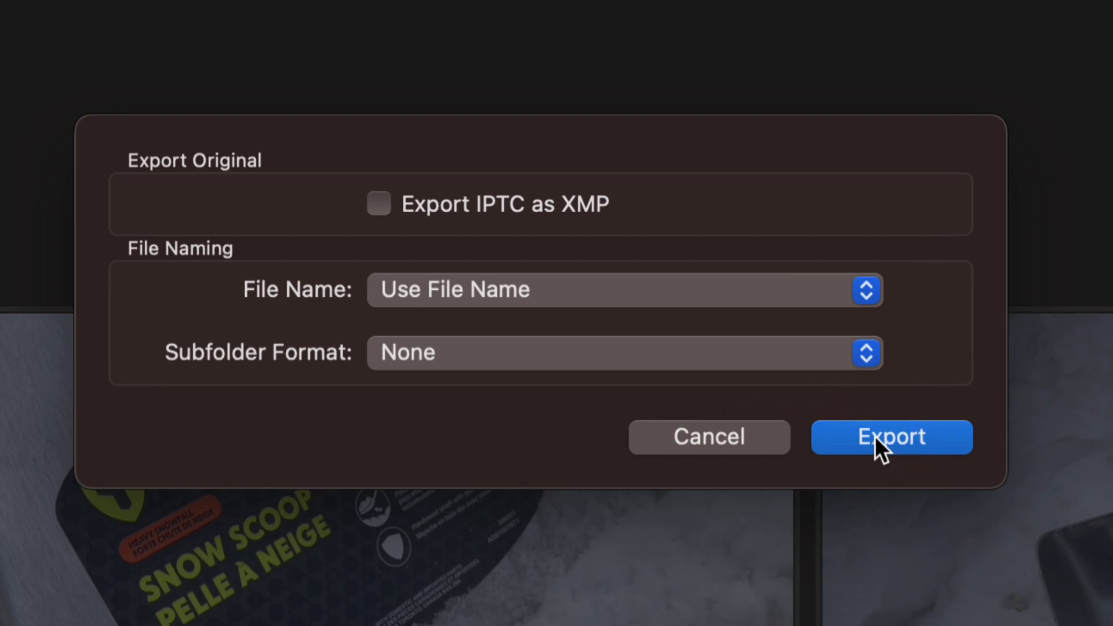
Accept the export options and save the ten originals to the chosen folder
{"action": "left_click", "coordinate": [878, 449]}
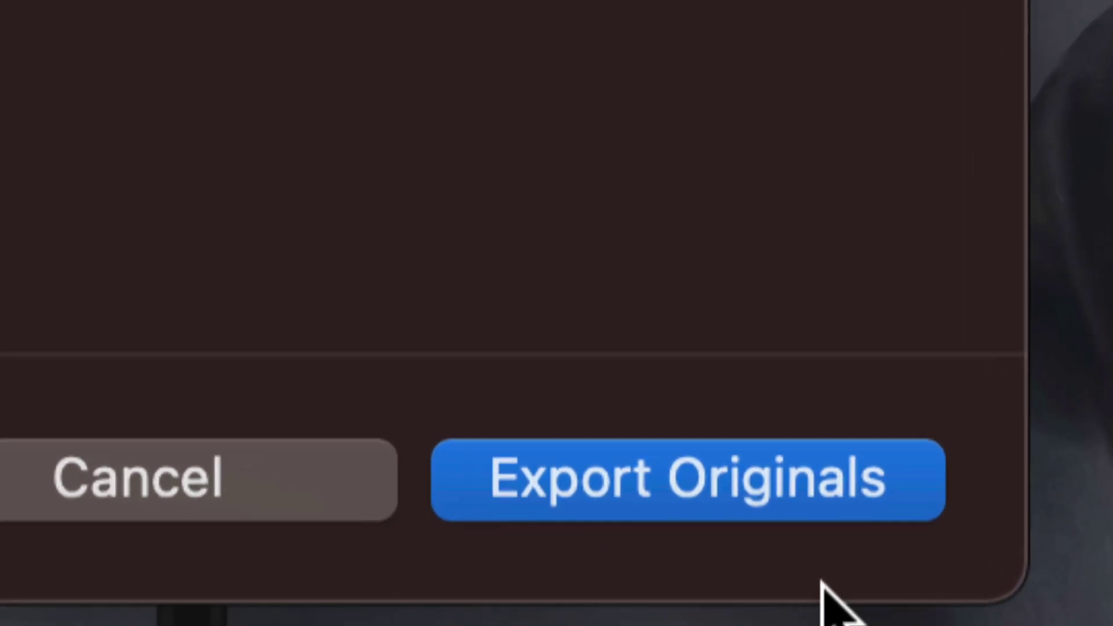
{"action": "left_click", "coordinate": [938, 468]}
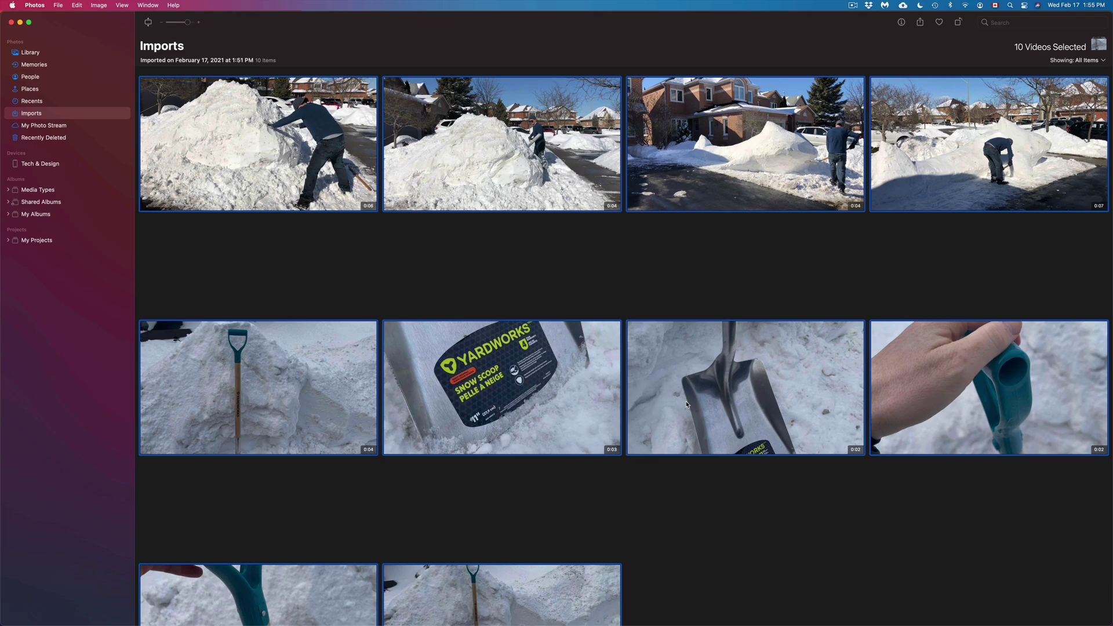
Deselect the videos, narrow the Photos window, and bring the desktop forward
{"action": "key", "text": "super+shift+a"}
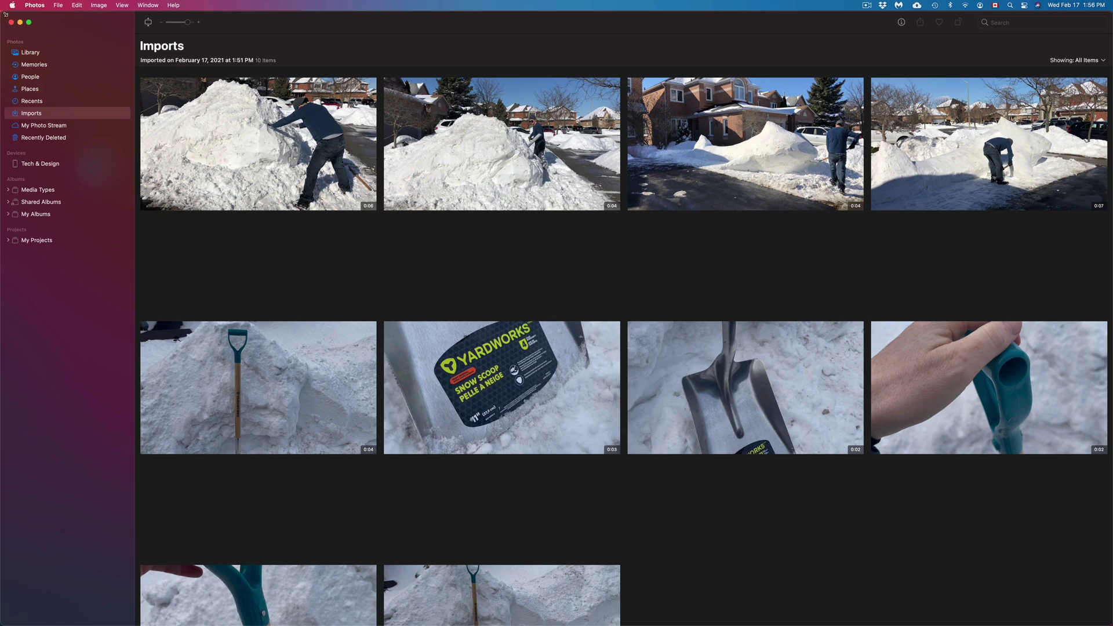
{"action": "left_click_drag", "start_coordinate": [6, 14], "coordinate": [19, 13]}
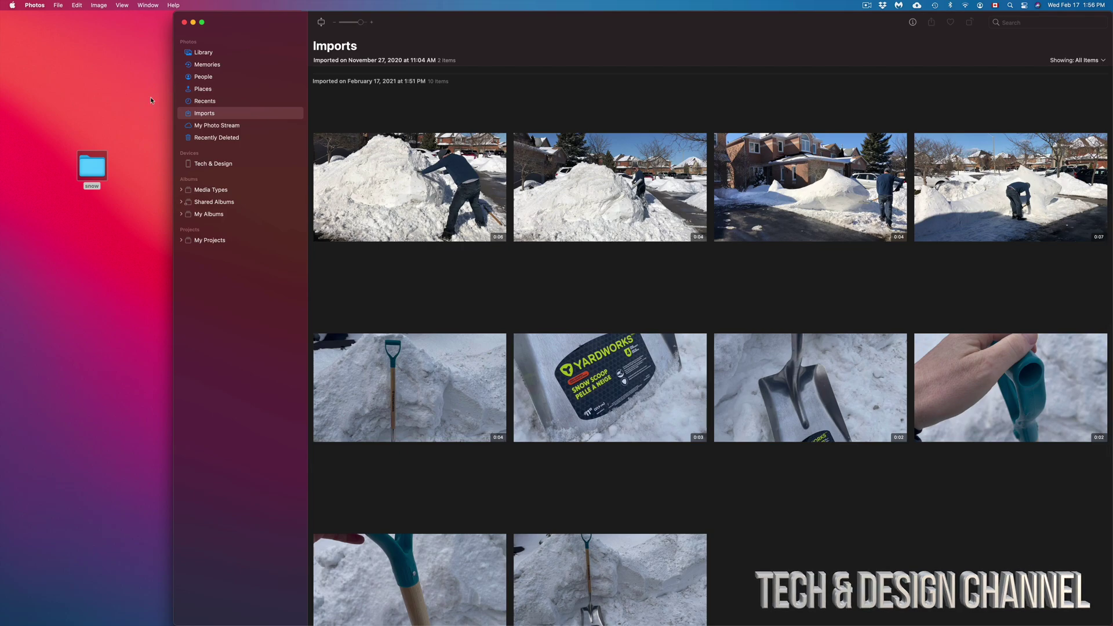
{"action": "left_click", "coordinate": [138, 94]}
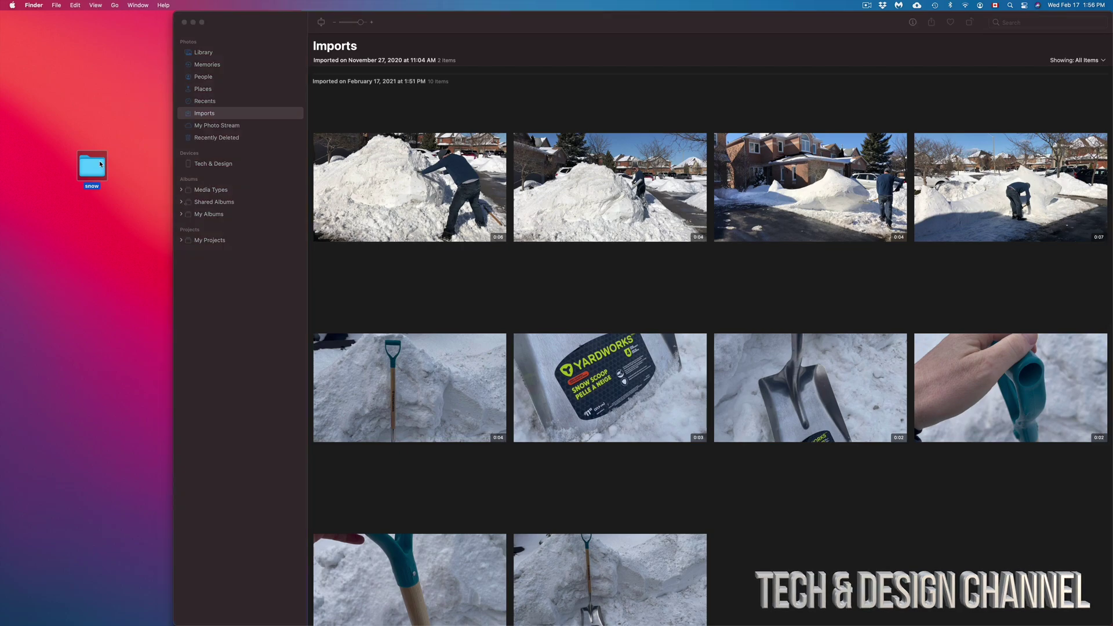
Open the desktop snow folder to check the ten MOV files, close it, and return to Photos
{"action": "double_click", "coordinate": [93, 168]}
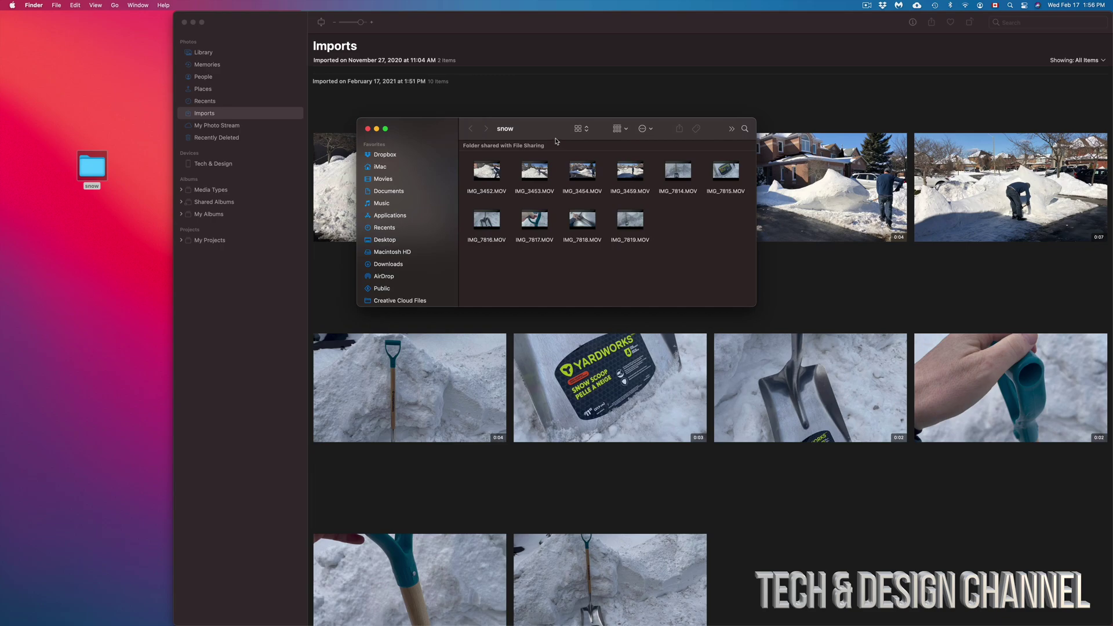
{"action": "left_click_drag", "start_coordinate": [366, 169], "coordinate": [249, 168]}
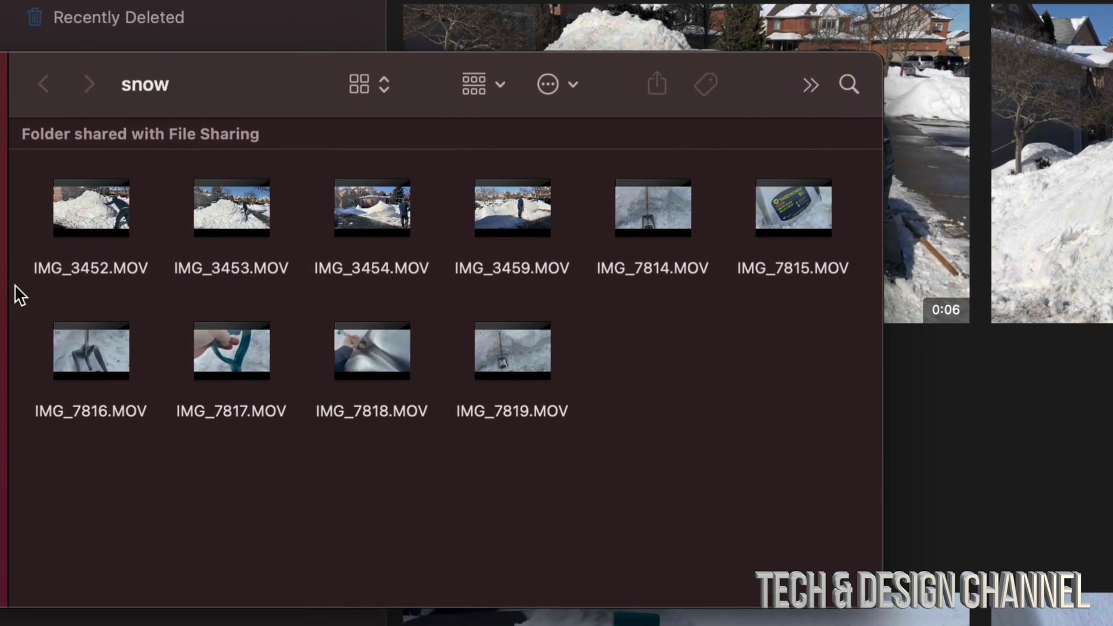
{"action": "mouse_move", "coordinate": [487, 224]}
{"action": "mouse_move", "coordinate": [252, 357]}
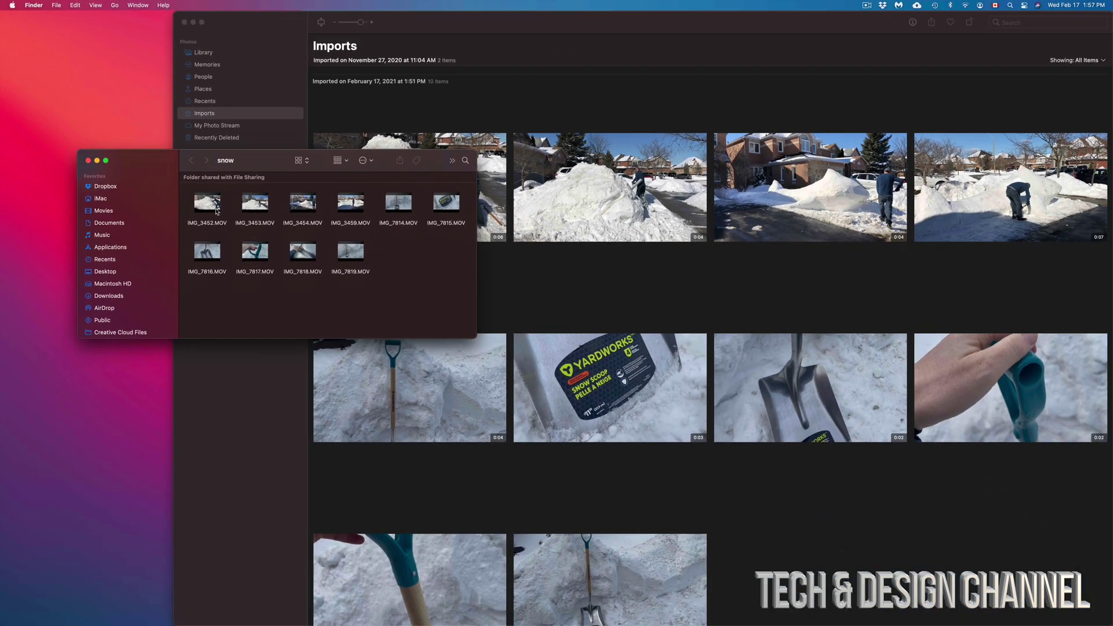
{"action": "left_click", "coordinate": [88, 162]}
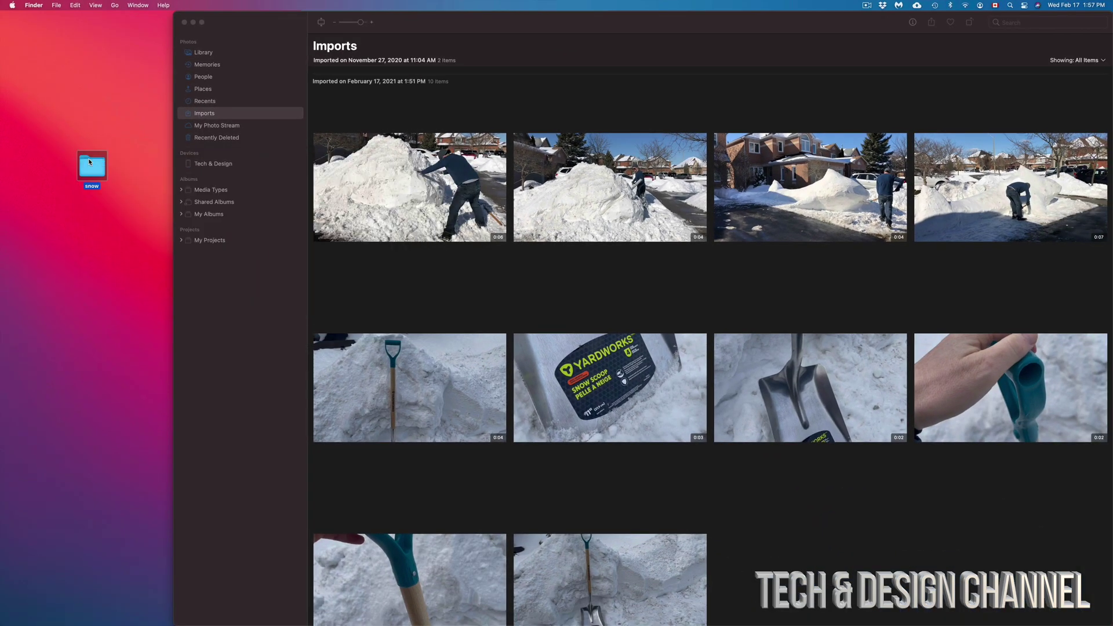
{"action": "left_click", "coordinate": [515, 23]}
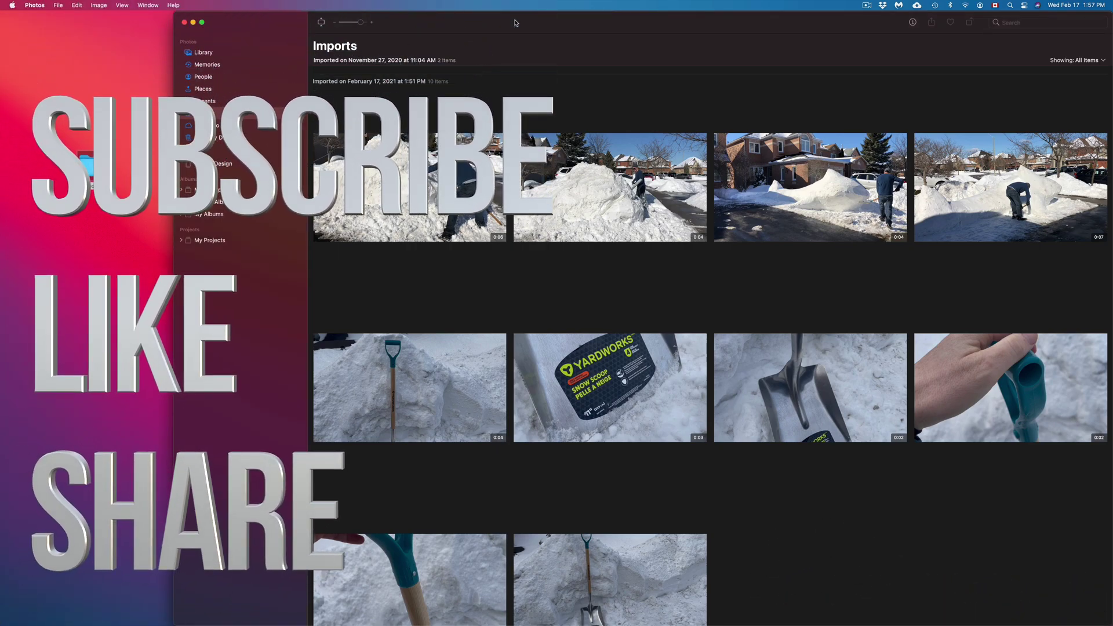